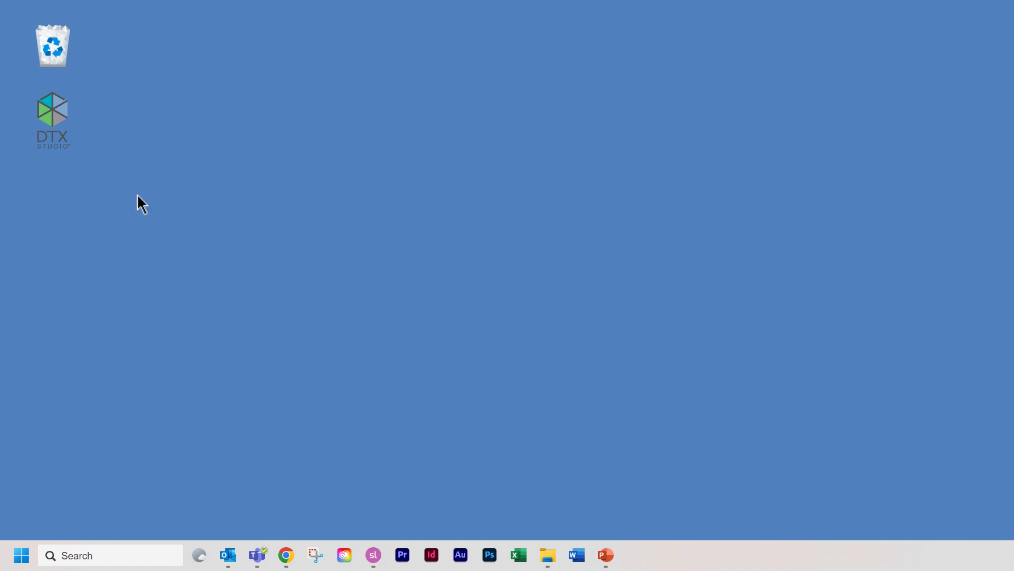
Launch DTX Studio, start a capture for the open patient on the OP 3D LX device, and choose 3D imaging.
double_click(53, 121)
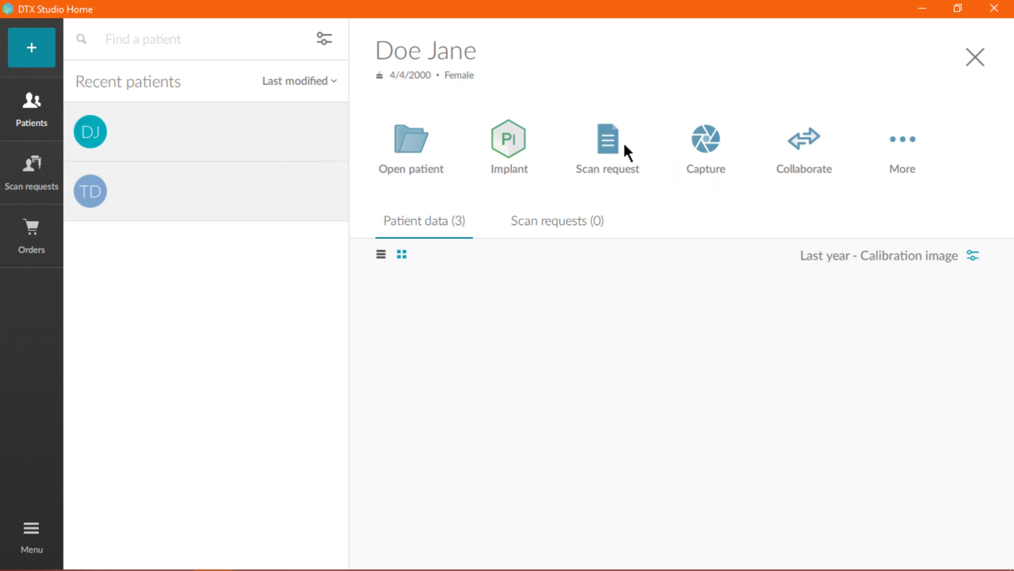
left_click(706, 143)
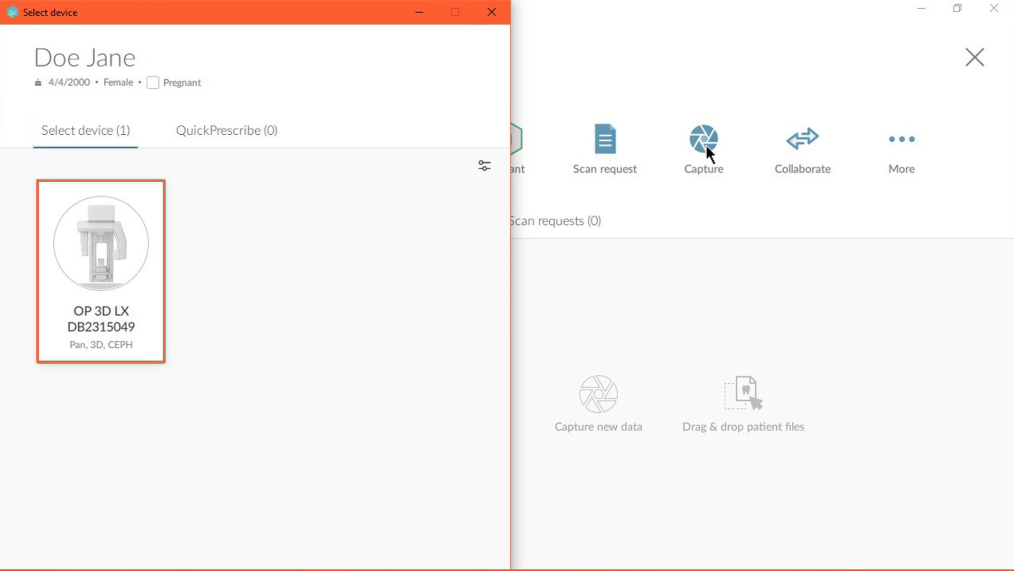
left_click(102, 252)
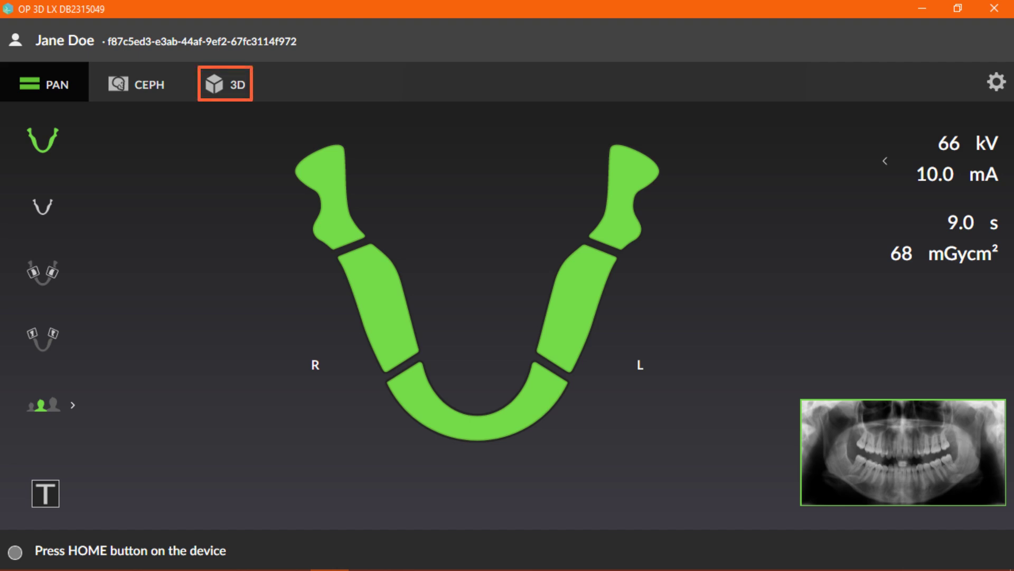
left_click(229, 87)
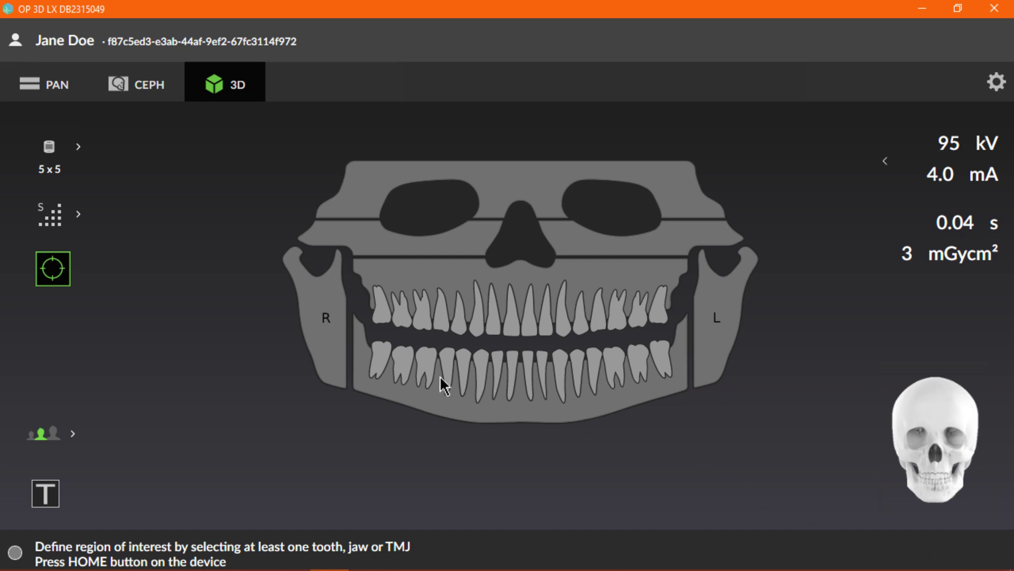
Select three adjacent lower teeth on the patient's right side and the three opposing upper teeth as the region of interest.
left_click(404, 364)
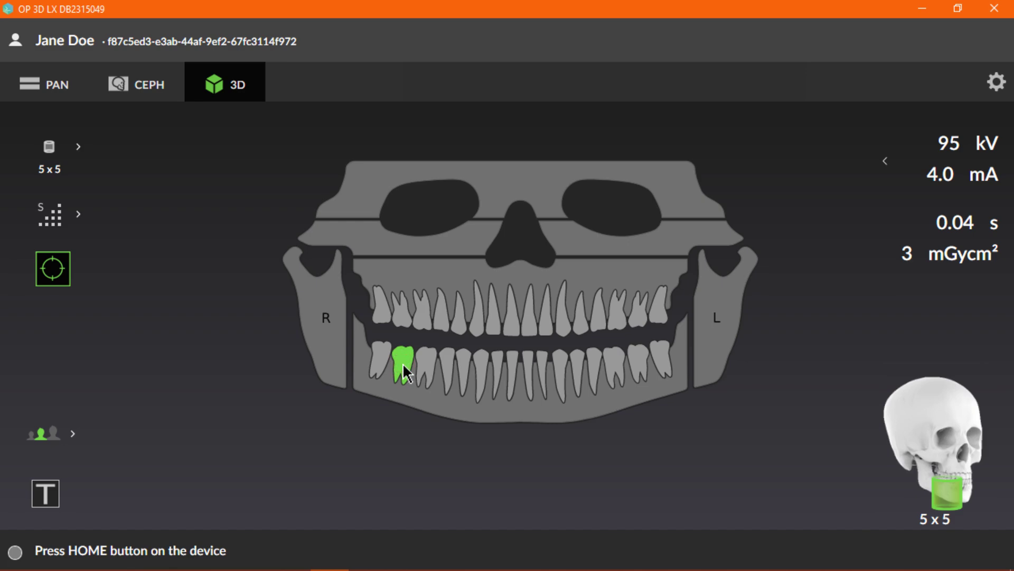
left_click(447, 365)
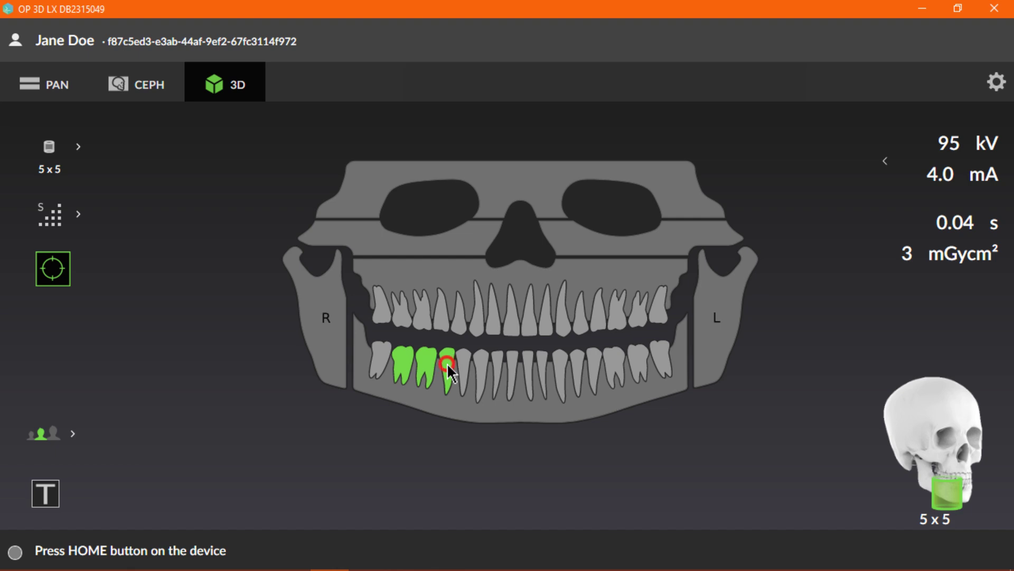
left_click(401, 318)
left_click(422, 318)
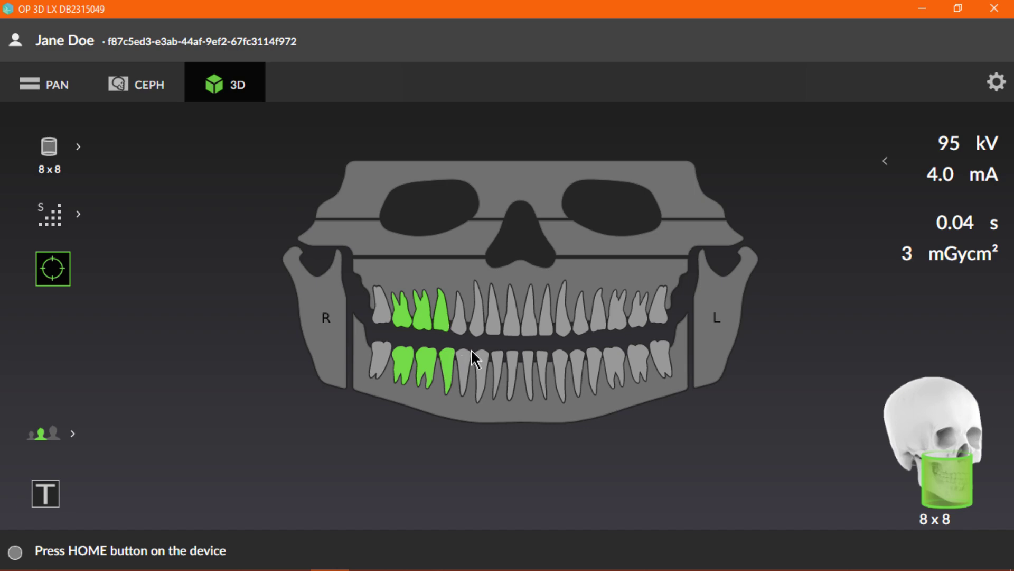
Try the whole lower jaw as the region of interest, and try both TMJs in its place.
left_click(521, 405)
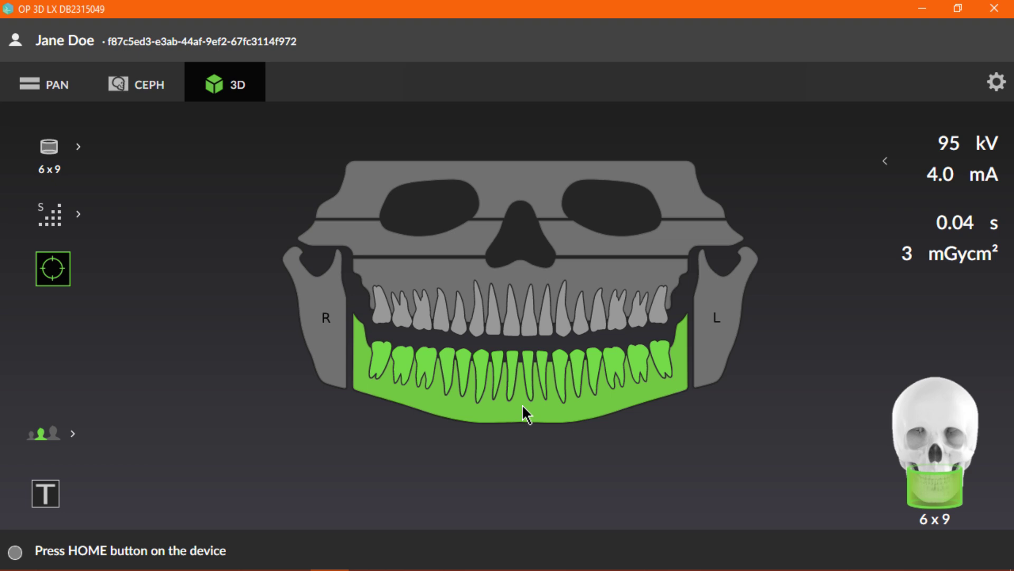
left_click(715, 319)
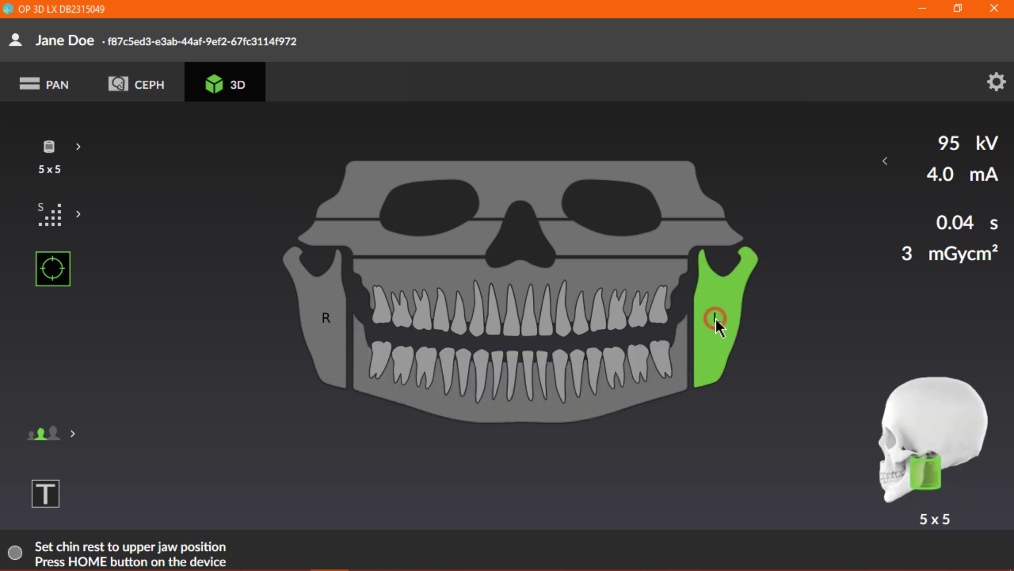
left_click(325, 318)
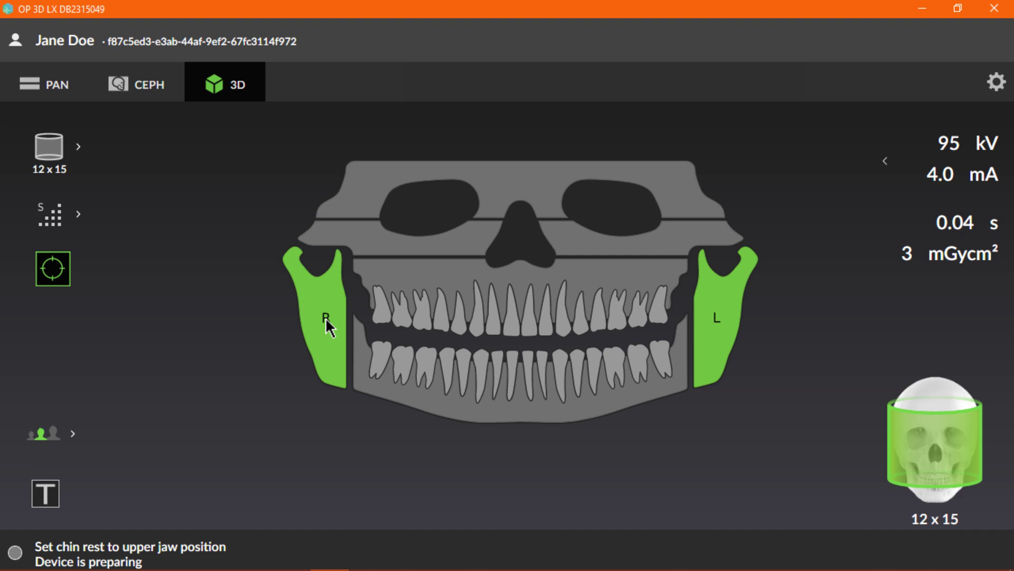
Try the mid-face, upper-face and full-skull regions of interest, and clear the selection.
left_click(582, 239)
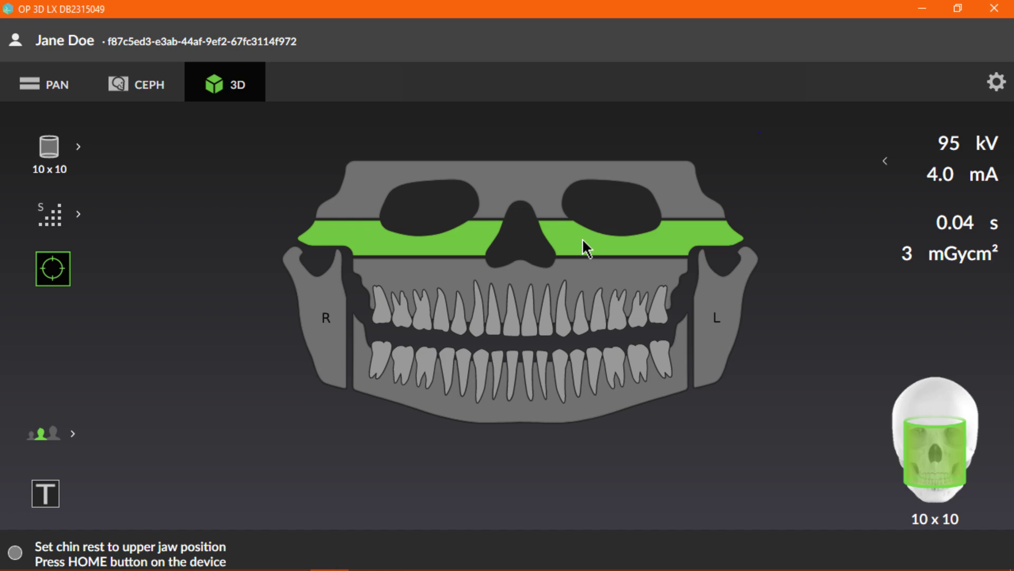
left_click(526, 191)
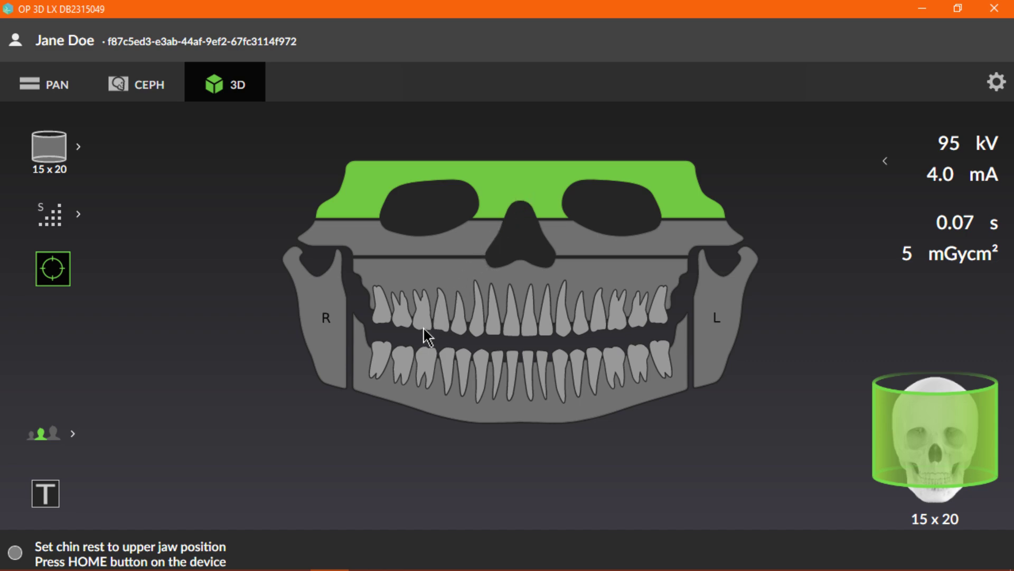
left_click(402, 357)
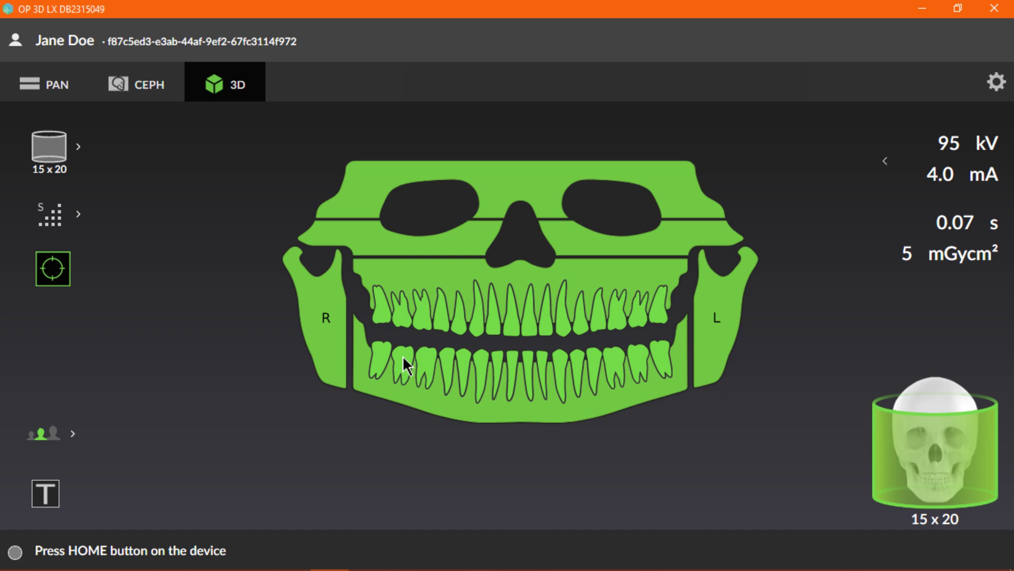
left_click(403, 363)
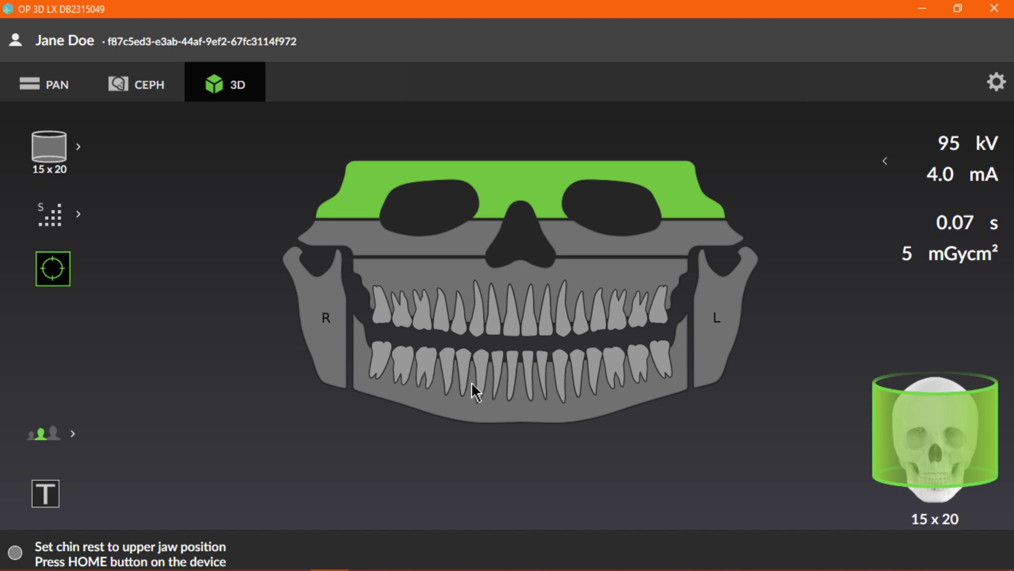
left_click(739, 470)
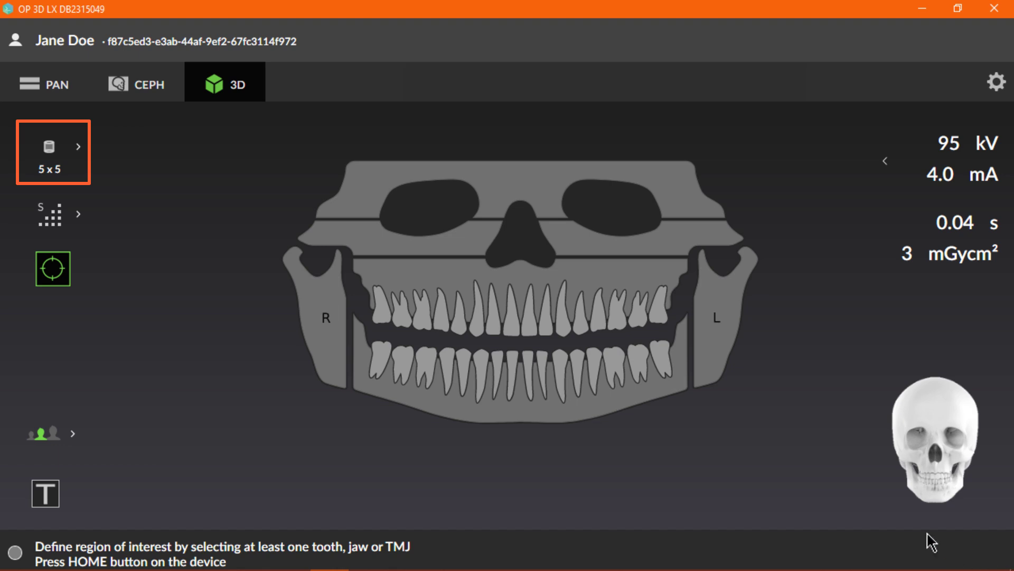
Define a 12 x 15 region of interest covering the lower jaw, upper jaw, both TMJs and the mid-face.
left_click(50, 150)
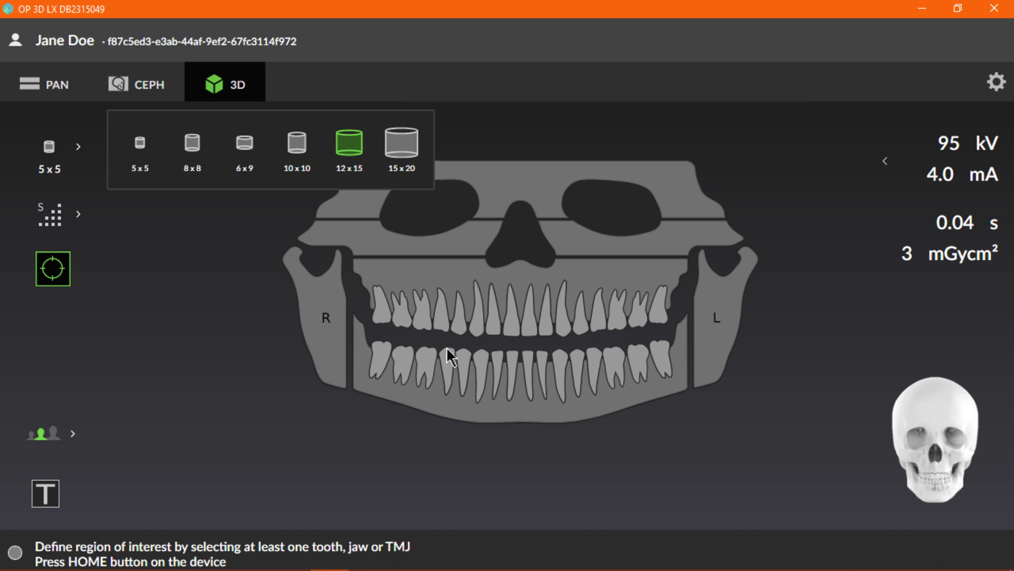
left_click(519, 405)
left_click(519, 278)
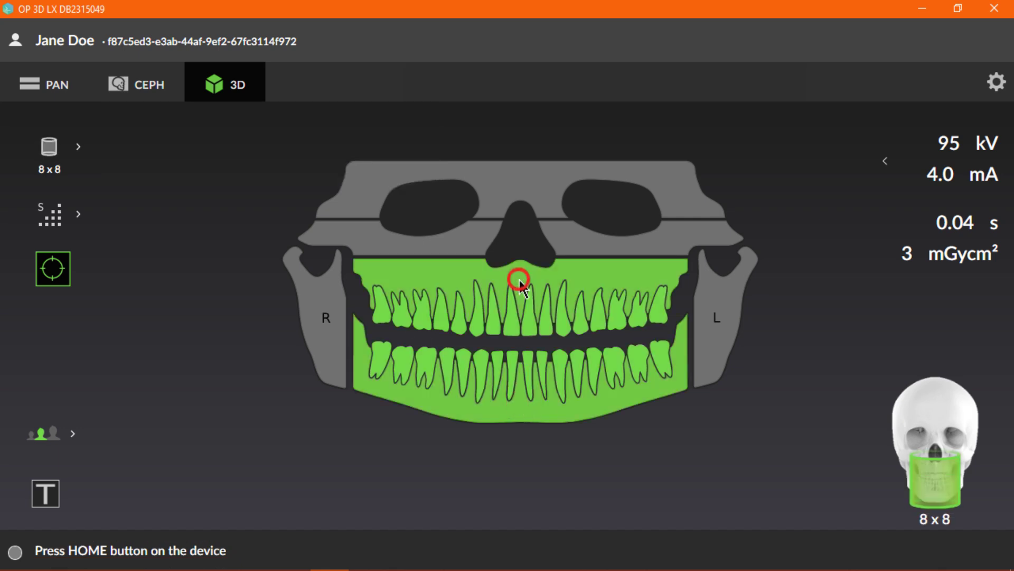
left_click(715, 316)
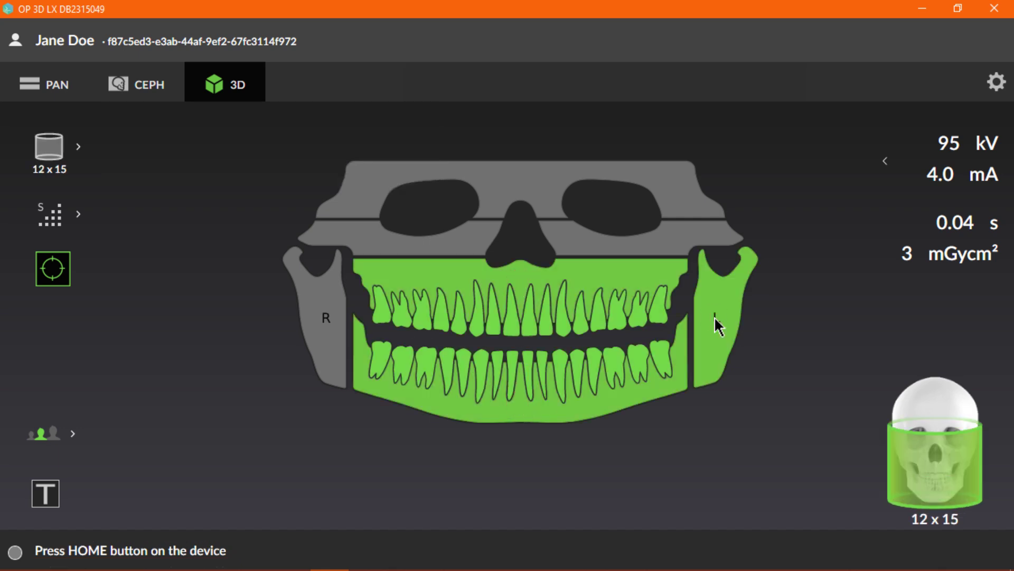
left_click(326, 316)
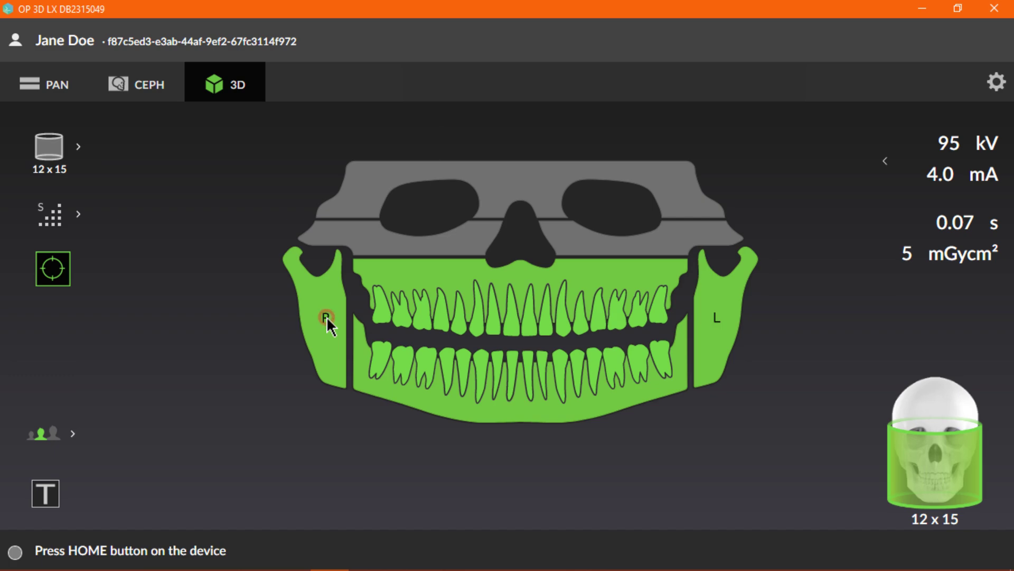
left_click(463, 237)
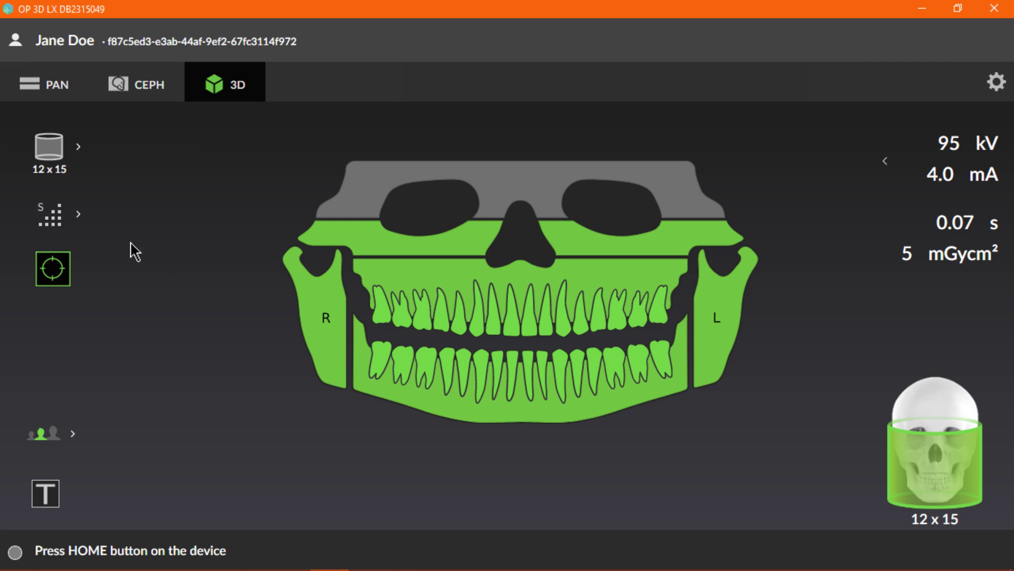
Review the resolution, patient size and test mode options, and turn off the scout image for the scan.
left_click(56, 217)
left_click(43, 434)
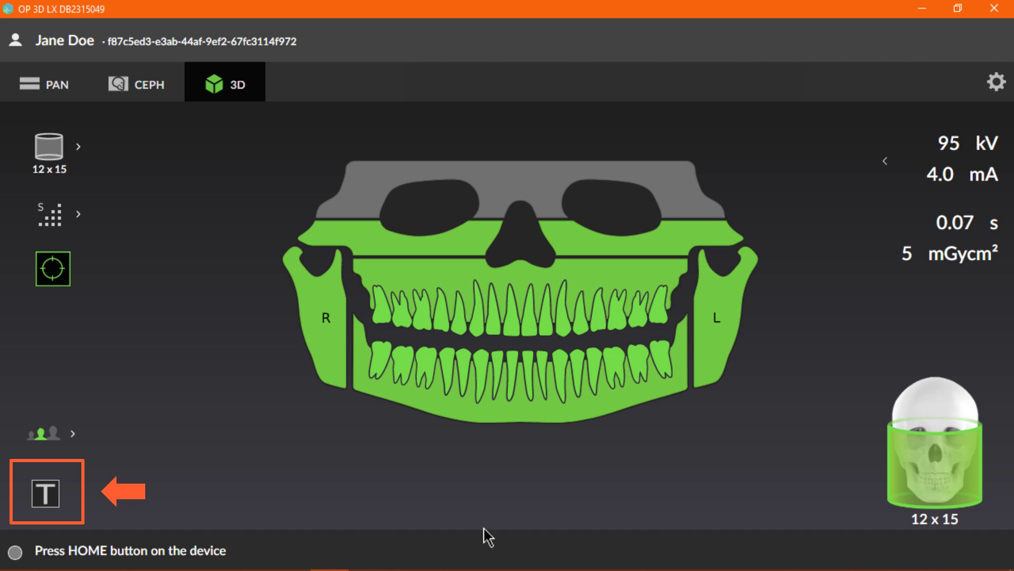
left_click(48, 493)
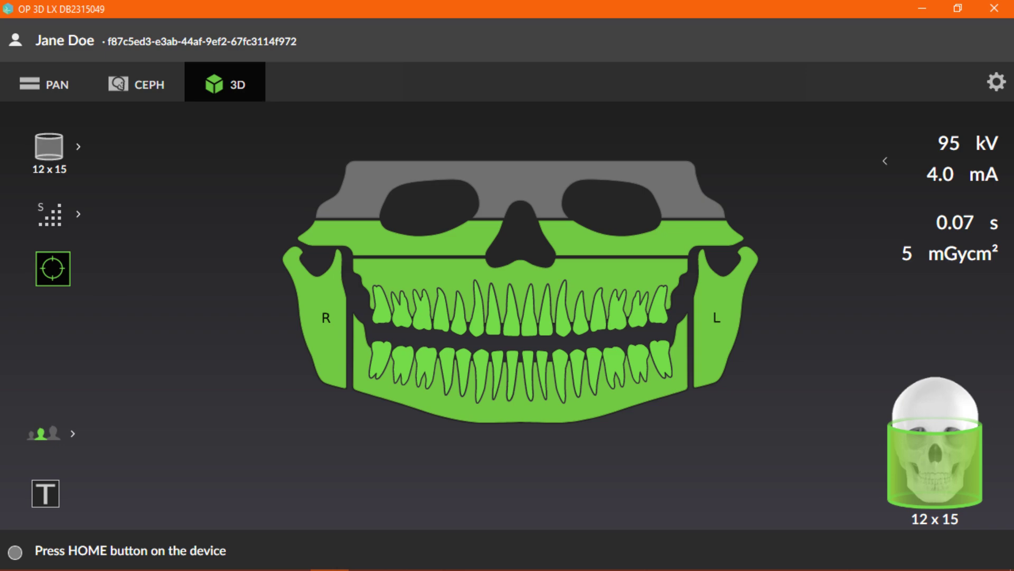
left_click(55, 273)
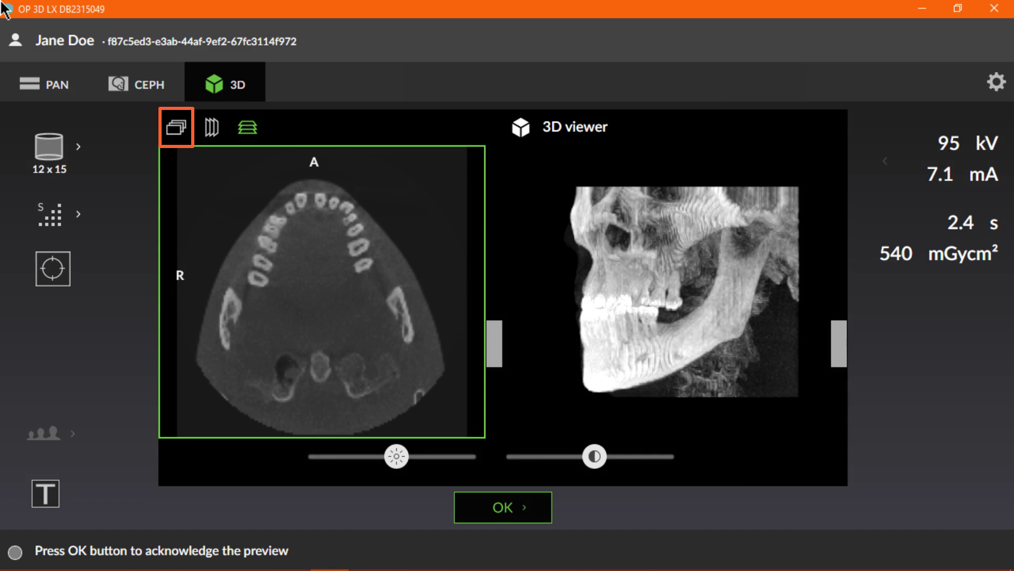
Examine the scan preview in the coronal, sagittal and axial slice directions.
left_click(175, 128)
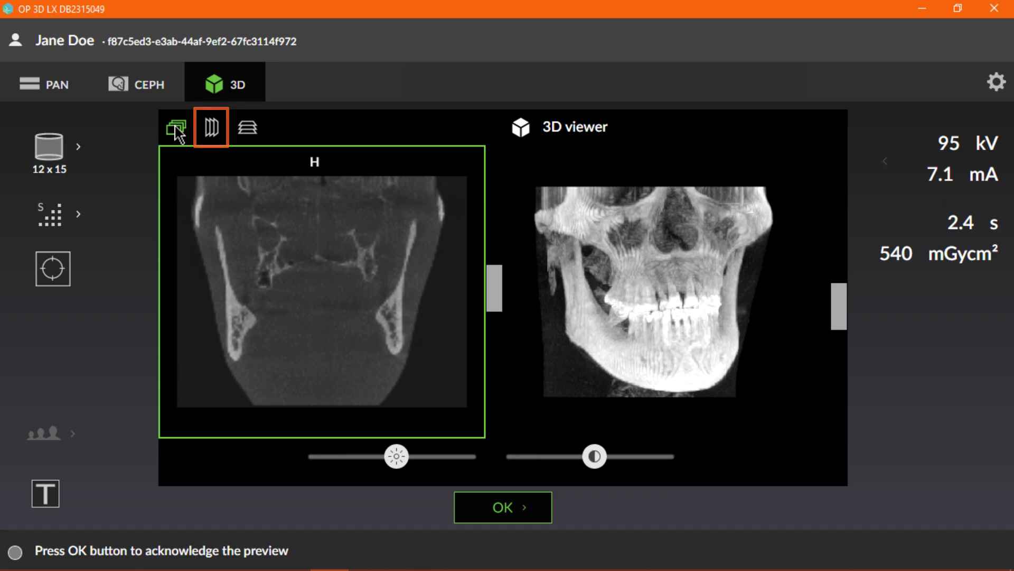
left_click(213, 136)
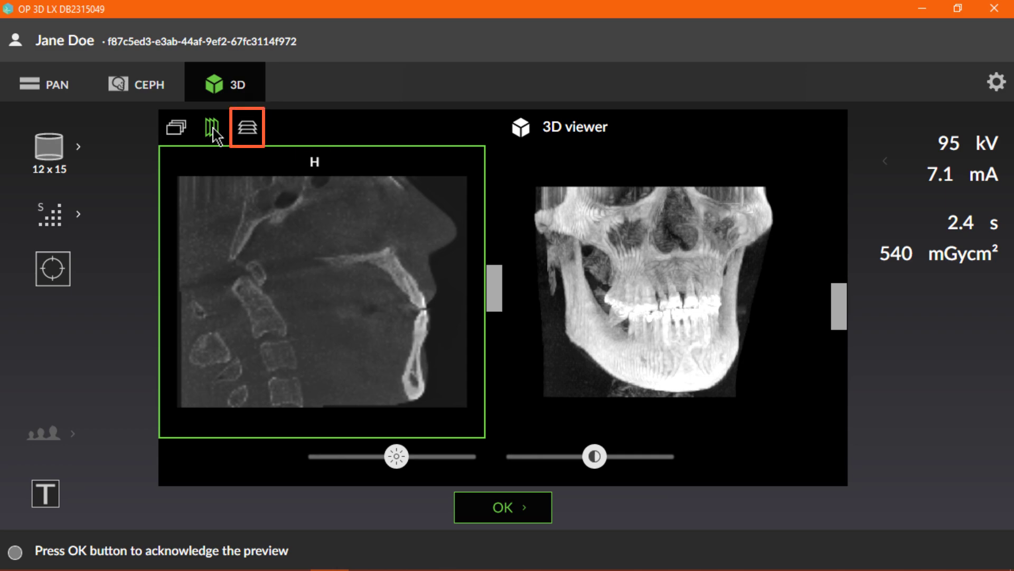
left_click(247, 128)
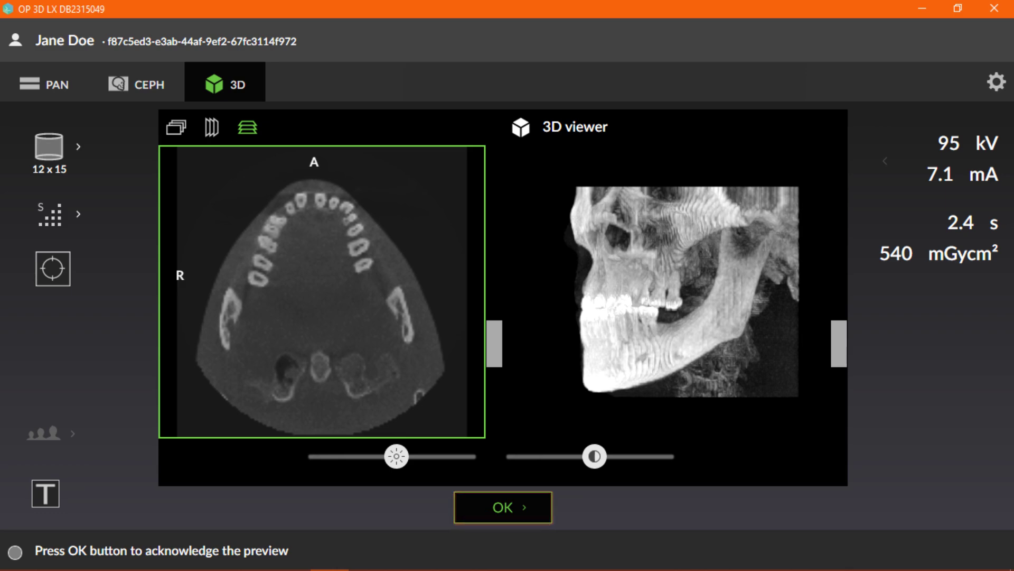
Accept the scan preview, close the device window and finish the patient's capture.
left_click(503, 509)
left_click(993, 10)
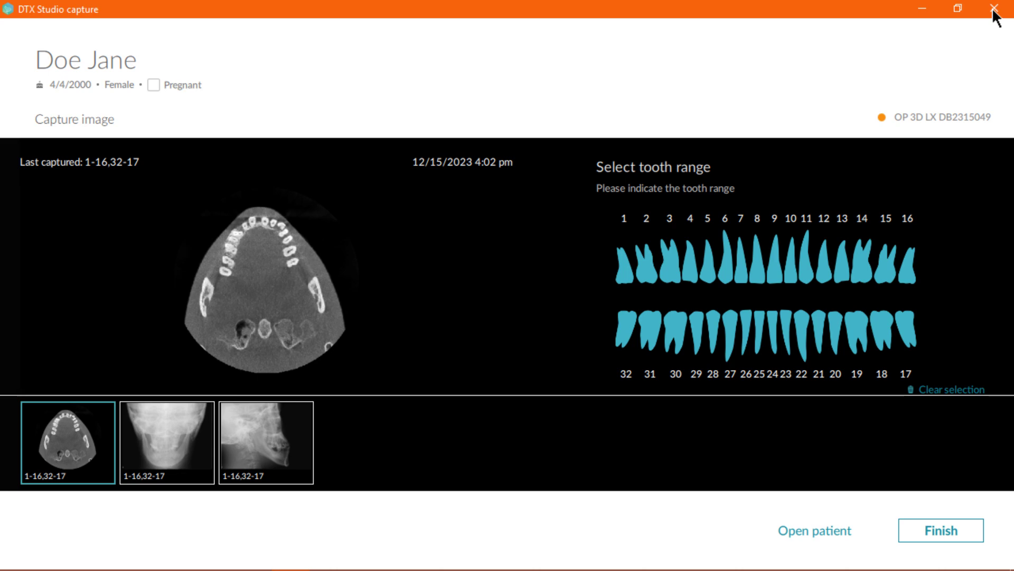
left_click(941, 528)
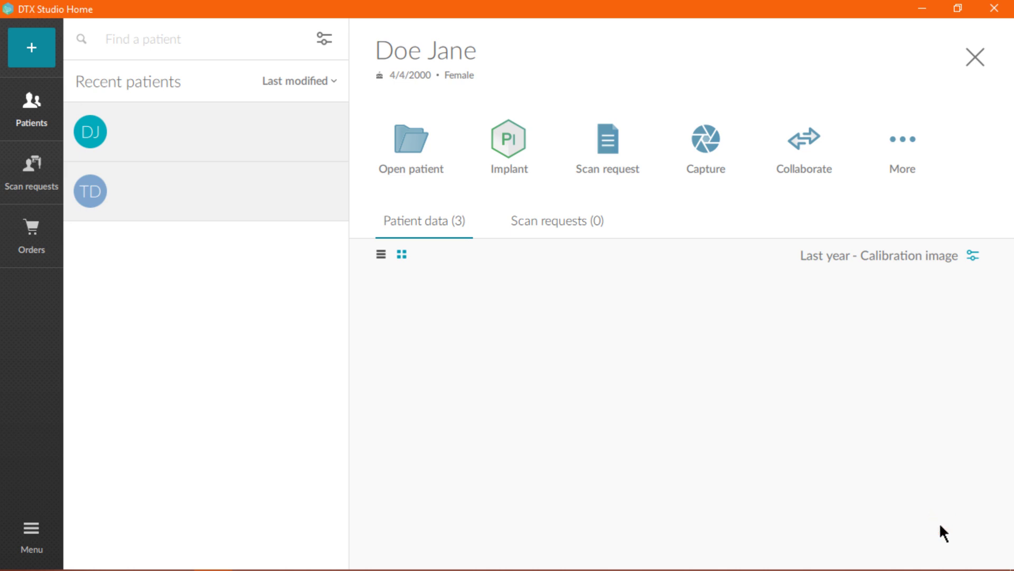